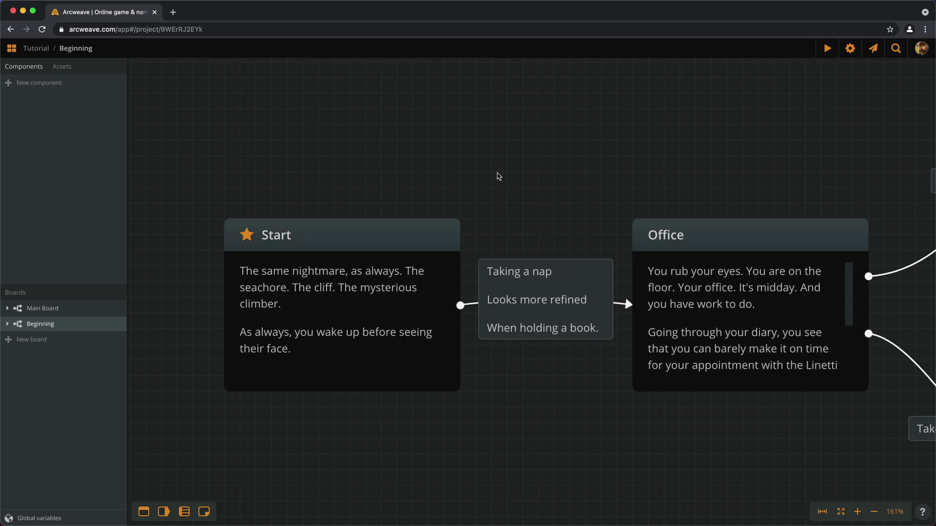
Make 'same nightmare' in Start bold, italic and underlined, and blockquote the second paragraph.
{"action": "left_click", "coordinate": [347, 319]}
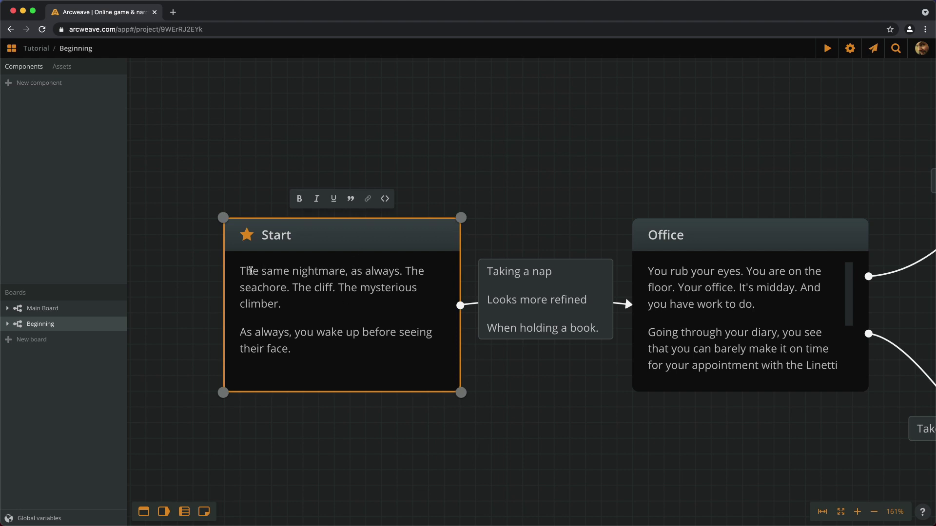
{"action": "double_click", "coordinate": [278, 271]}
{"action": "left_click_drag", "start_coordinate": [278, 271], "coordinate": [323, 263]}
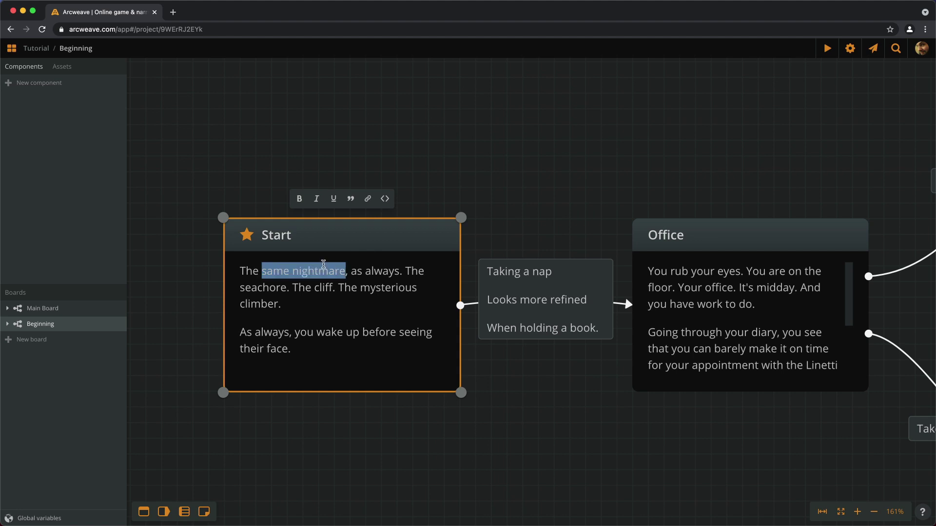
{"action": "left_click", "coordinate": [300, 199]}
{"action": "left_click", "coordinate": [316, 199]}
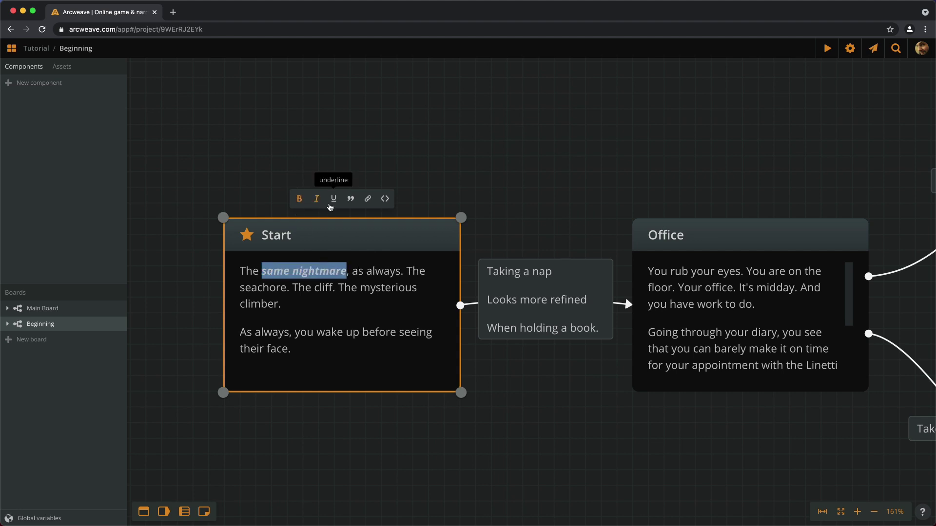
{"action": "left_click", "coordinate": [334, 201]}
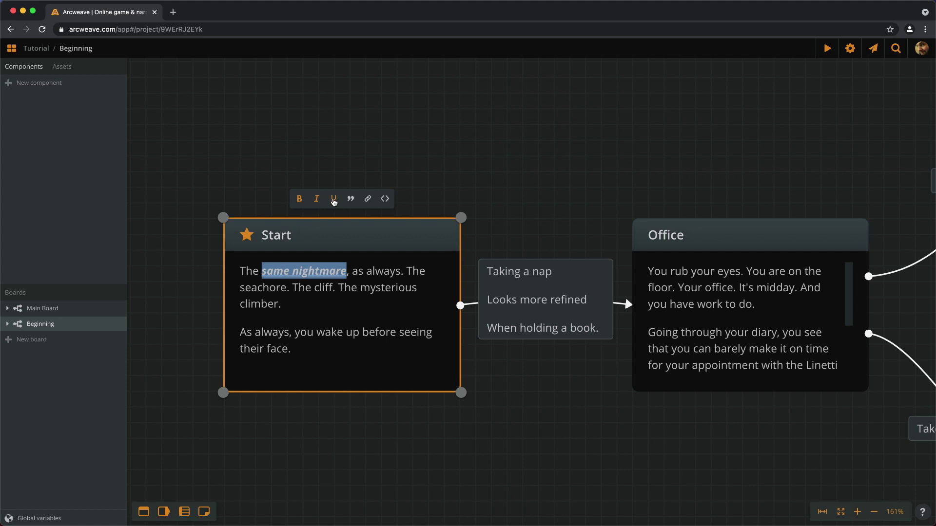
{"action": "left_click", "coordinate": [306, 336]}
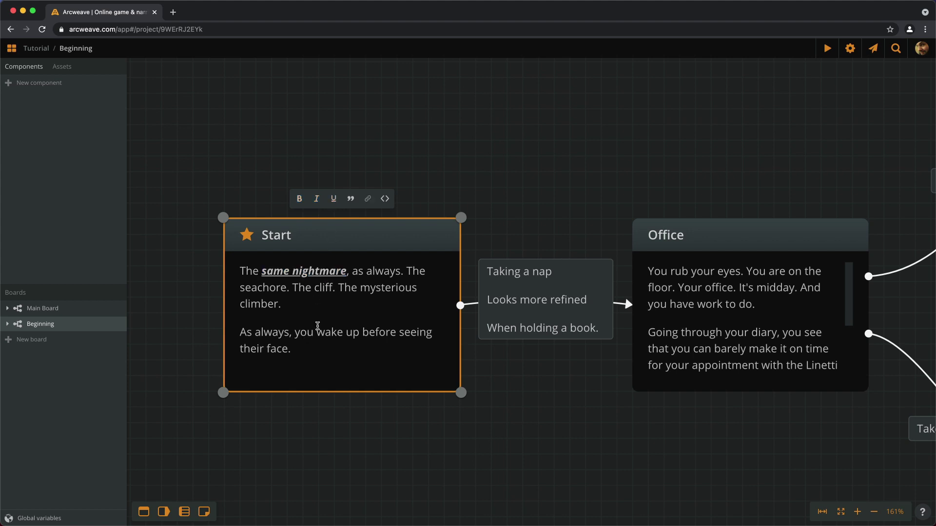
{"action": "left_click", "coordinate": [352, 200]}
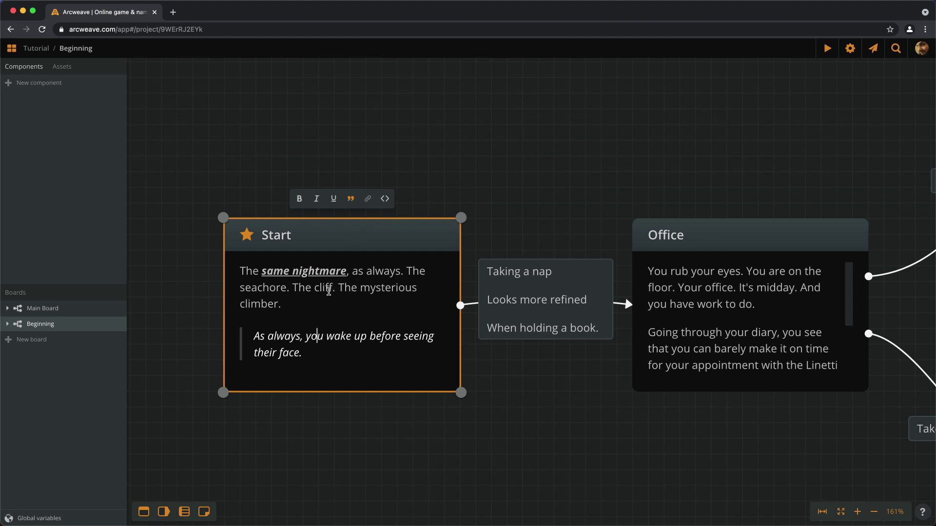
{"action": "double_click", "coordinate": [345, 289]}
{"action": "left_click_drag", "start_coordinate": [345, 290], "coordinate": [277, 303]}
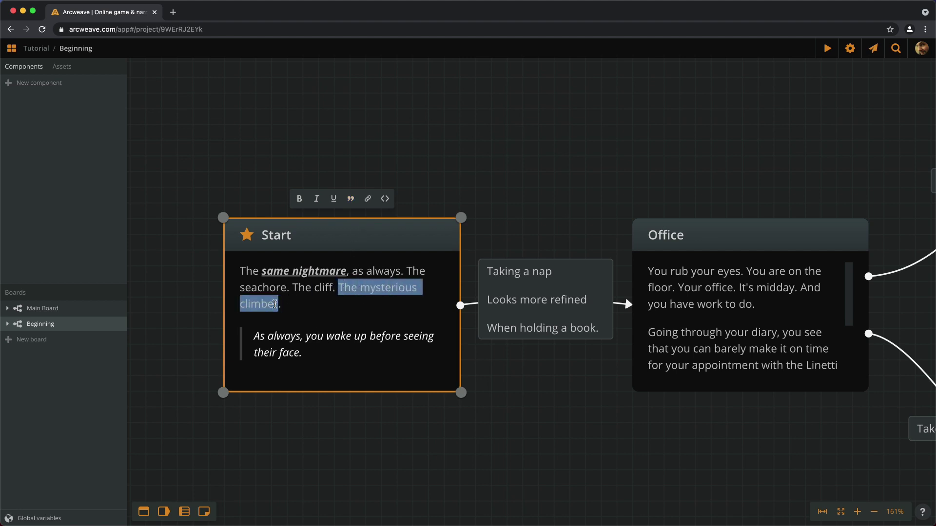
{"action": "left_click", "coordinate": [368, 203]}
{"action": "type", "text": "www.arcweave.com"}
{"action": "key", "text": "Return"}
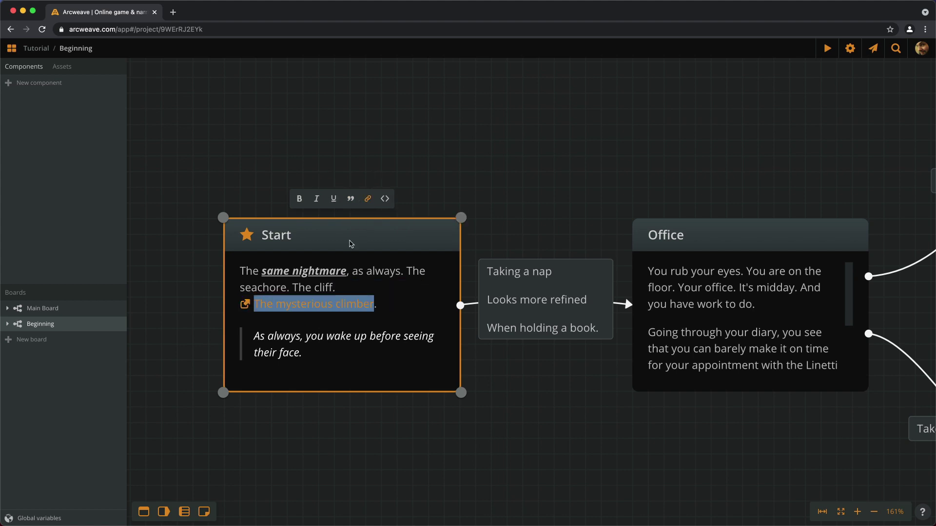
{"action": "left_click", "coordinate": [395, 306]}
{"action": "left_click_drag", "start_coordinate": [380, 304], "coordinate": [247, 303]}
{"action": "left_click", "coordinate": [369, 202]}
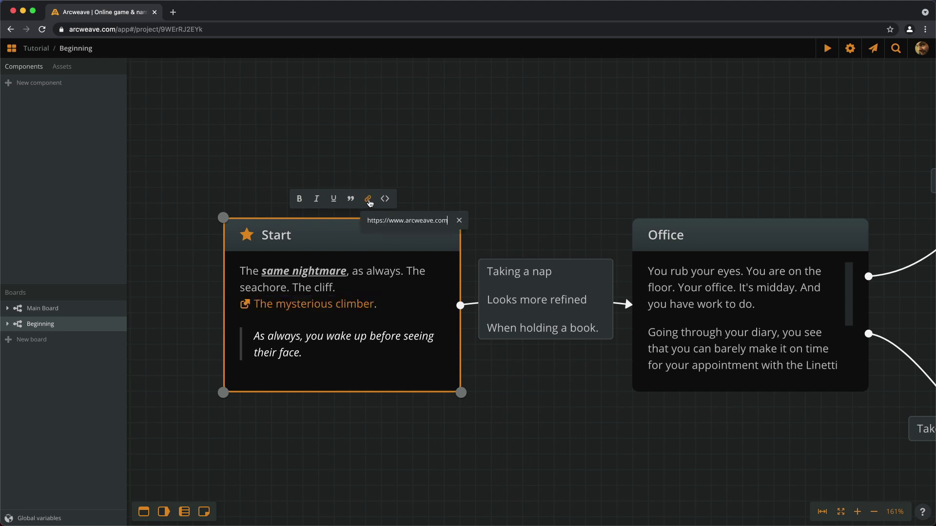
{"action": "double_click", "coordinate": [392, 221]}
{"action": "key", "text": "ctrl+a"}
{"action": "key", "text": "BackSpace"}
{"action": "key", "text": "Return"}
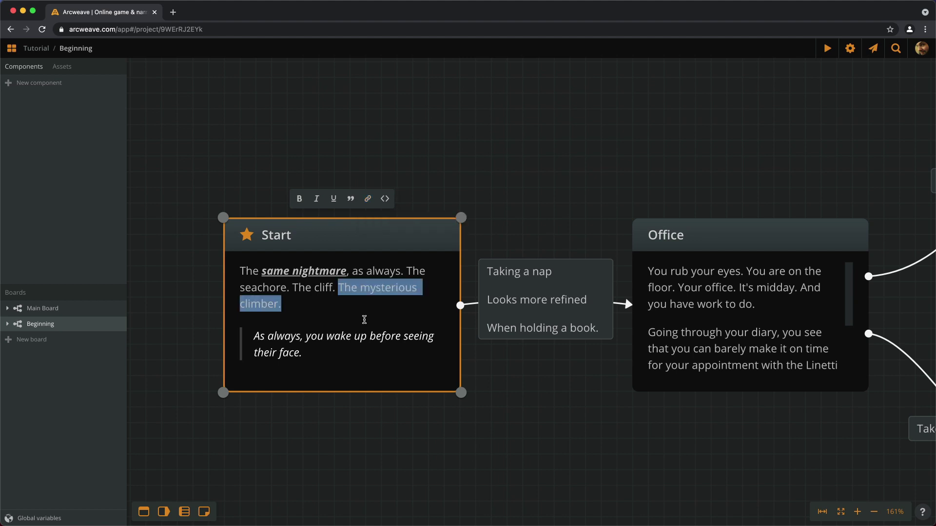
{"action": "left_click", "coordinate": [364, 319]}
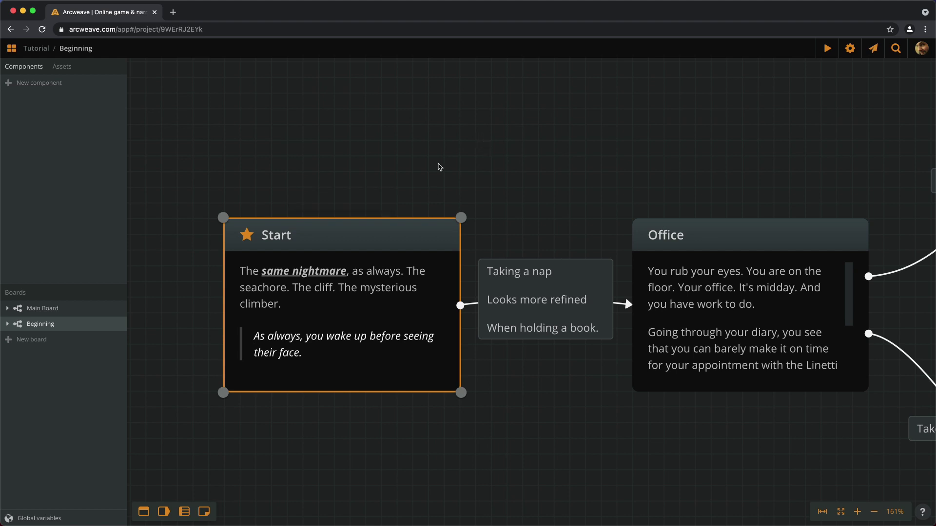
Try teal, brown, purple and green on the Start header before settling on dark blue.
{"action": "right_click", "coordinate": [390, 247]}
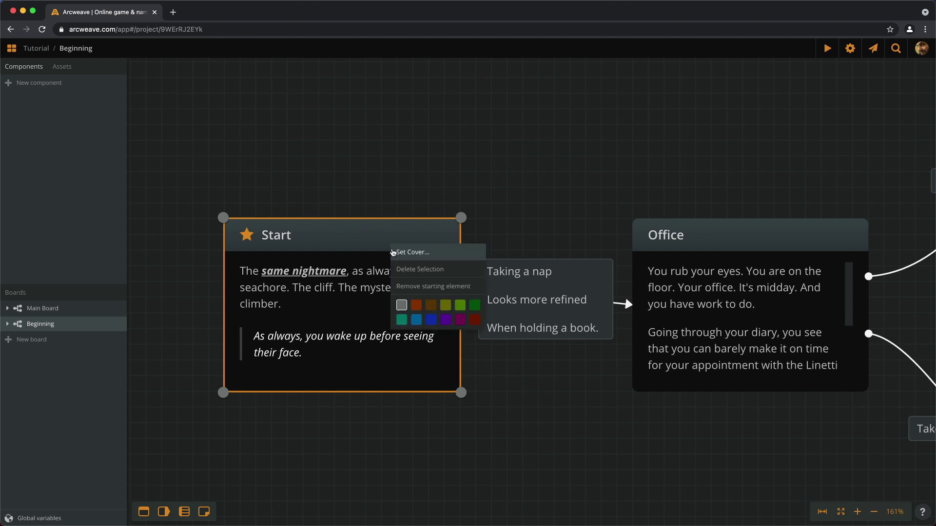
{"action": "left_click", "coordinate": [403, 319]}
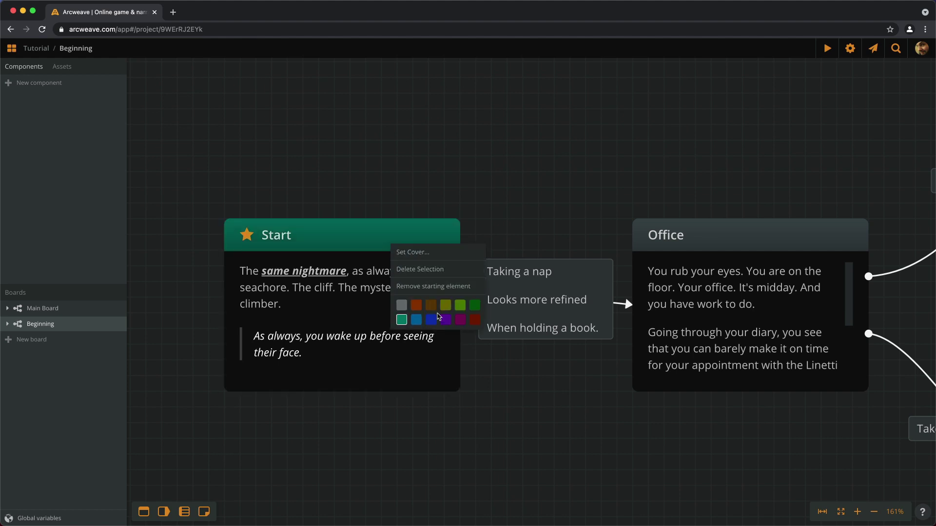
{"action": "left_click", "coordinate": [431, 305]}
{"action": "left_click", "coordinate": [430, 320]}
{"action": "left_click", "coordinate": [445, 320]}
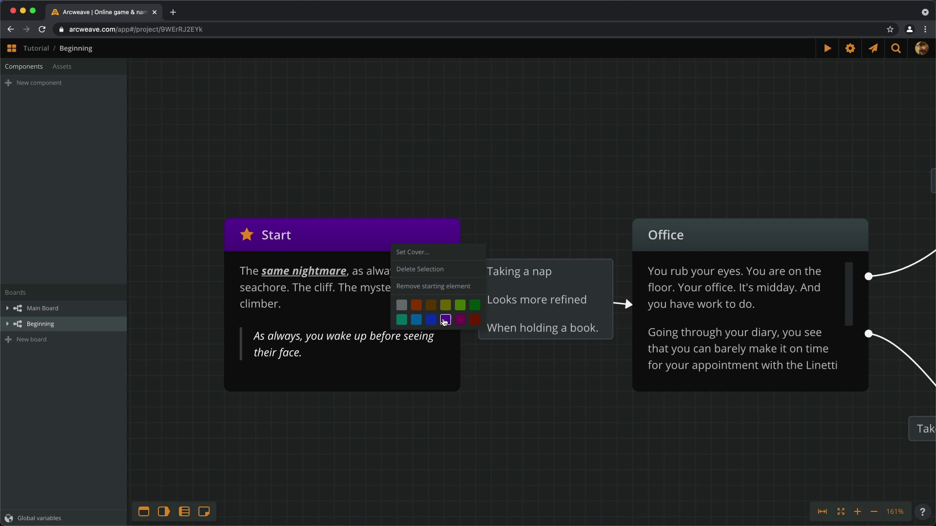
{"action": "left_click", "coordinate": [460, 306]}
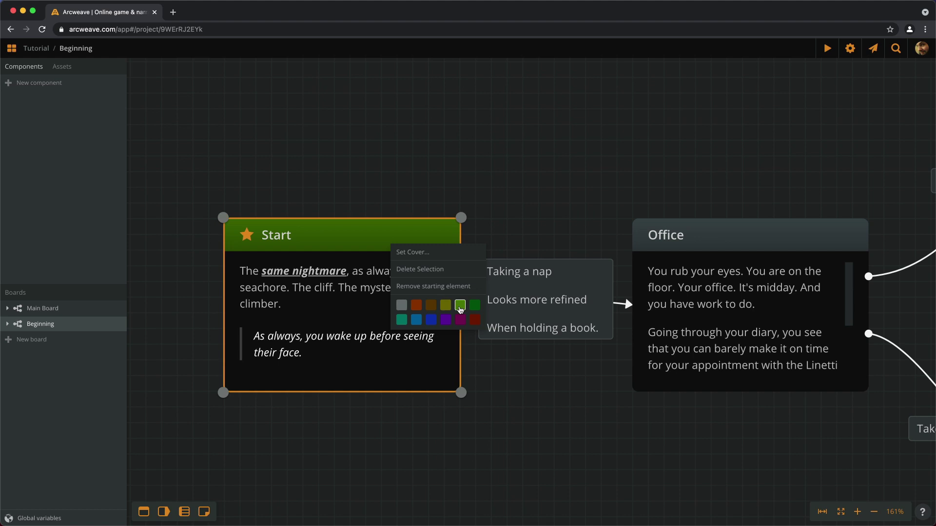
{"action": "left_click", "coordinate": [432, 321]}
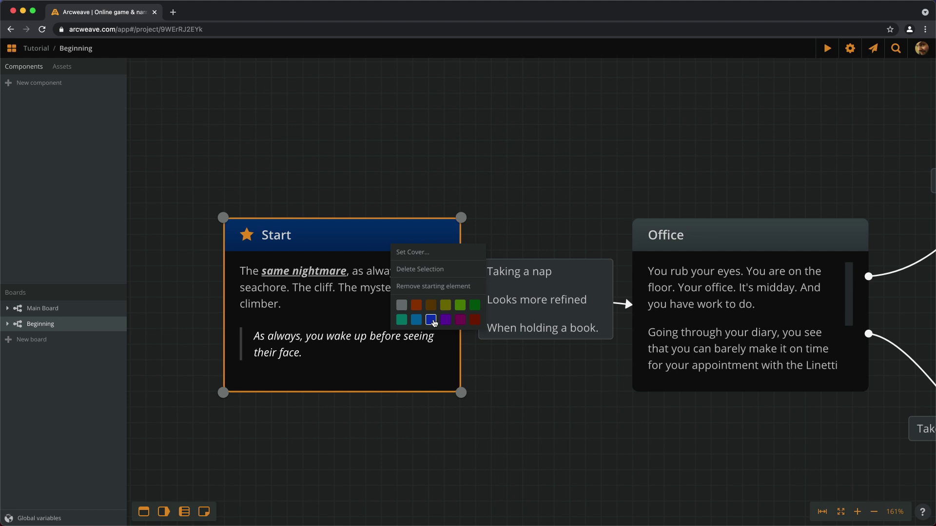
{"action": "left_click", "coordinate": [529, 194]}
Pan the board to the Linetti Appointment element and colour its header red.
{"action": "left_click_drag", "start_coordinate": [644, 162], "coordinate": [347, 178]}
{"action": "left_click_drag", "start_coordinate": [536, 170], "coordinate": [364, 190]}
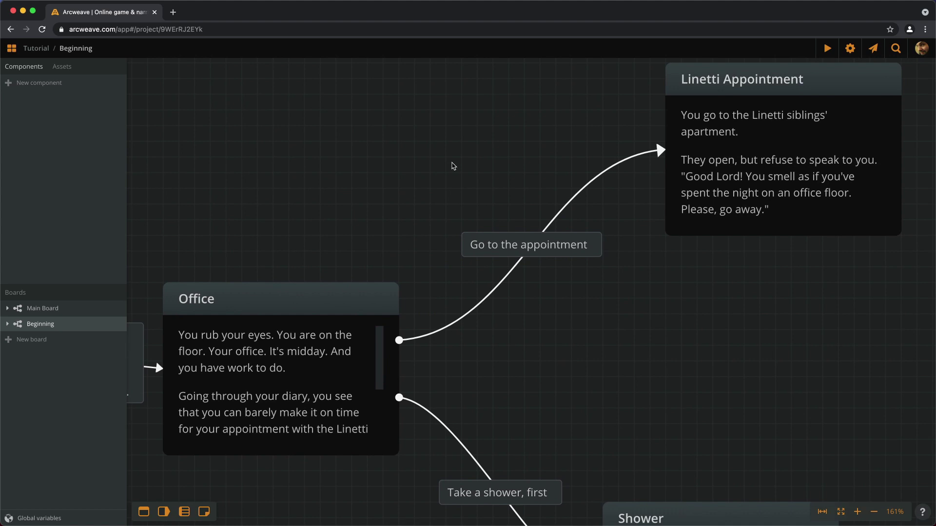
{"action": "left_click_drag", "start_coordinate": [472, 171], "coordinate": [320, 240]}
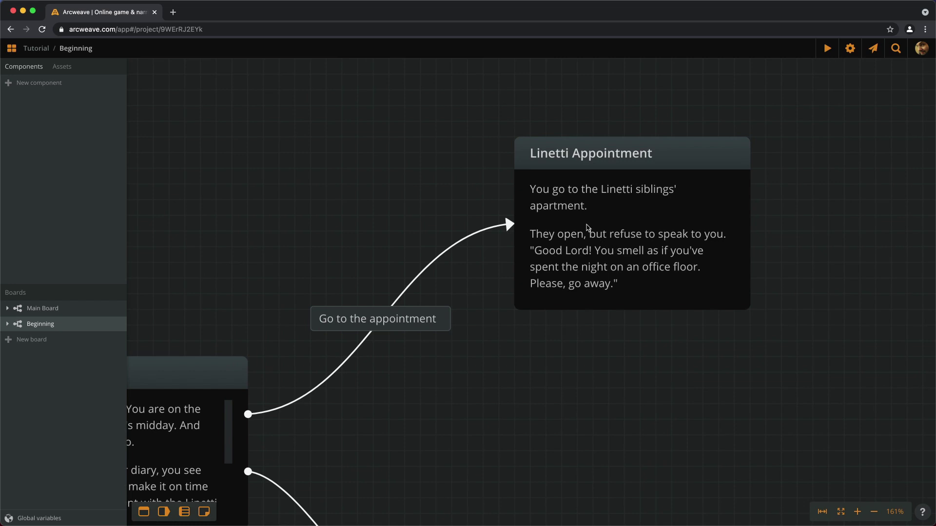
{"action": "right_click", "coordinate": [588, 228]}
{"action": "left_click", "coordinate": [670, 300]}
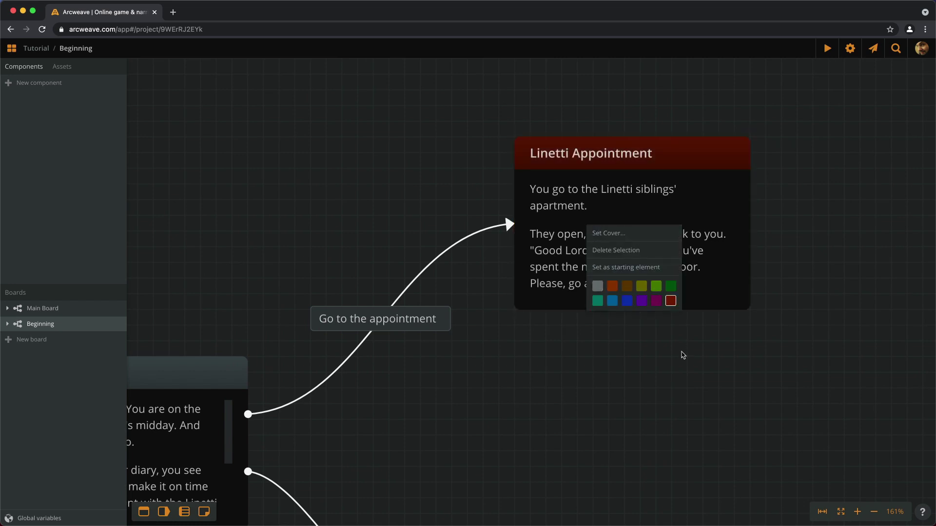
{"action": "left_click", "coordinate": [683, 355]}
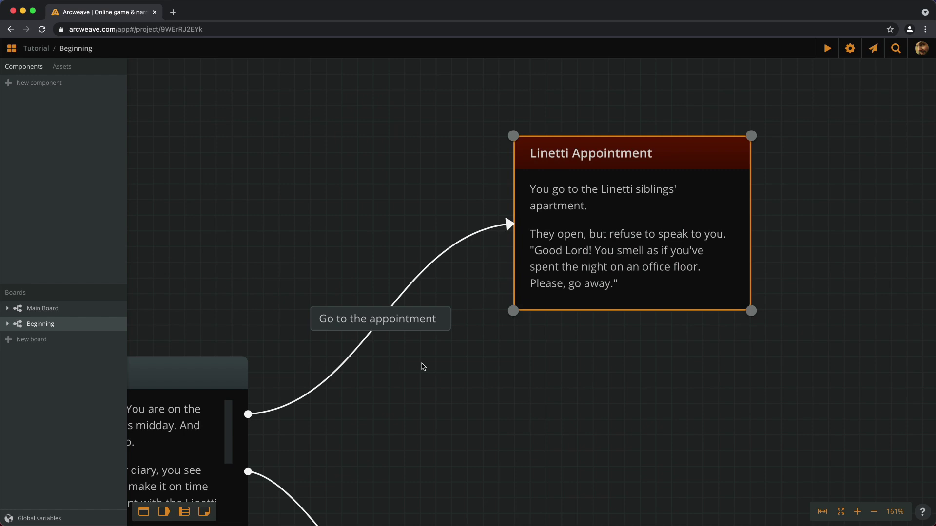
Colour the 'Go to the appointment' connection dark red.
{"action": "right_click", "coordinate": [347, 360]}
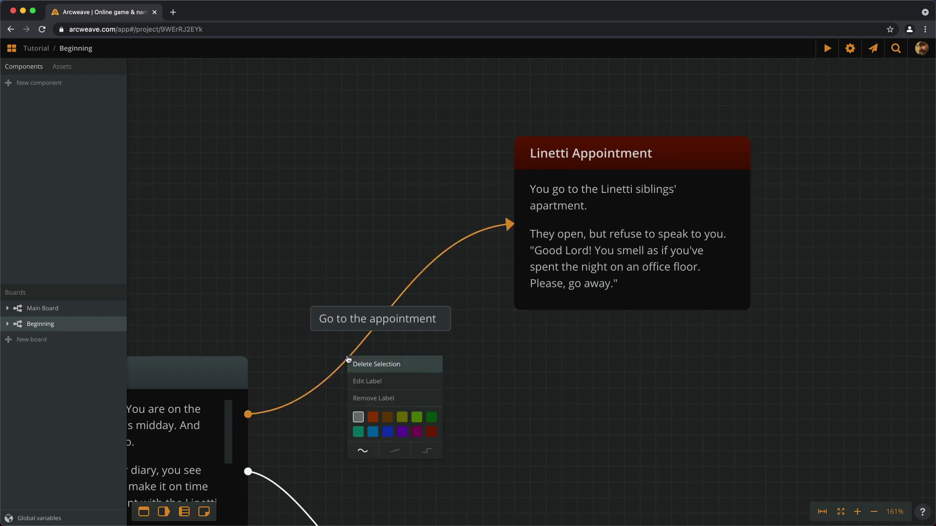
{"action": "left_click", "coordinate": [432, 432]}
{"action": "left_click", "coordinate": [627, 402]}
{"action": "scroll", "coordinate": [556, 353], "scroll_direction": "down", "scroll_amount": 3}
{"action": "scroll", "coordinate": [556, 353], "scroll_direction": "left", "scroll_amount": 3}
{"action": "scroll", "coordinate": [487, 351], "scroll_direction": "down", "scroll_amount": 2}
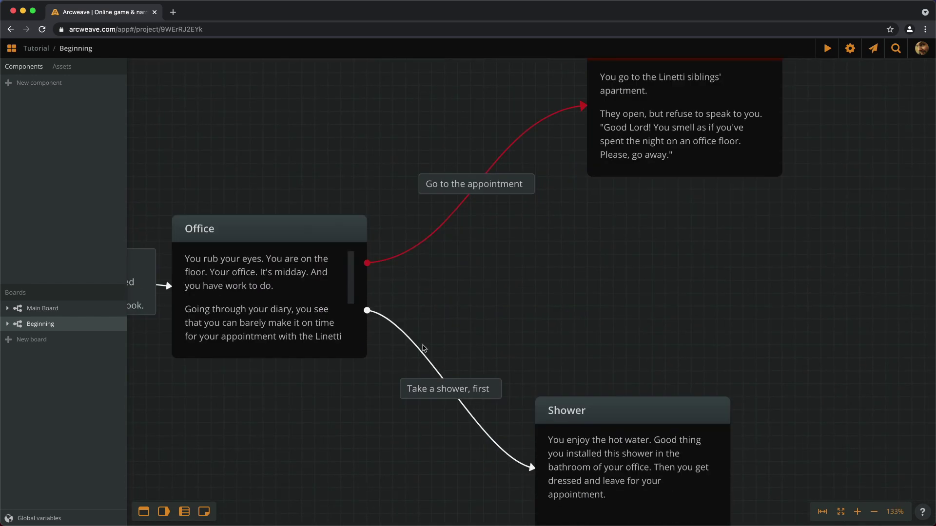
Colour the 'Take a shower, first' connection and the Shower element's header green.
{"action": "right_click", "coordinate": [421, 350]}
{"action": "left_click", "coordinate": [505, 410]}
{"action": "right_click", "coordinate": [626, 417]}
{"action": "left_click", "coordinate": [710, 478]}
{"action": "left_click", "coordinate": [673, 354]}
{"action": "scroll", "coordinate": [672, 355], "scroll_direction": "down", "scroll_amount": 3}
{"action": "scroll", "coordinate": [673, 355], "scroll_direction": "left", "scroll_amount": 2}
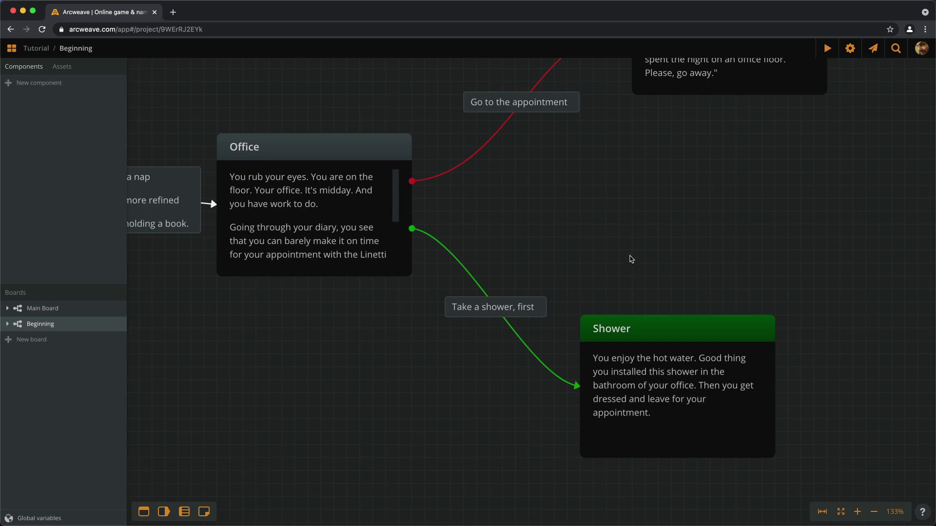
{"action": "left_click_drag", "start_coordinate": [629, 259], "coordinate": [629, 311]}
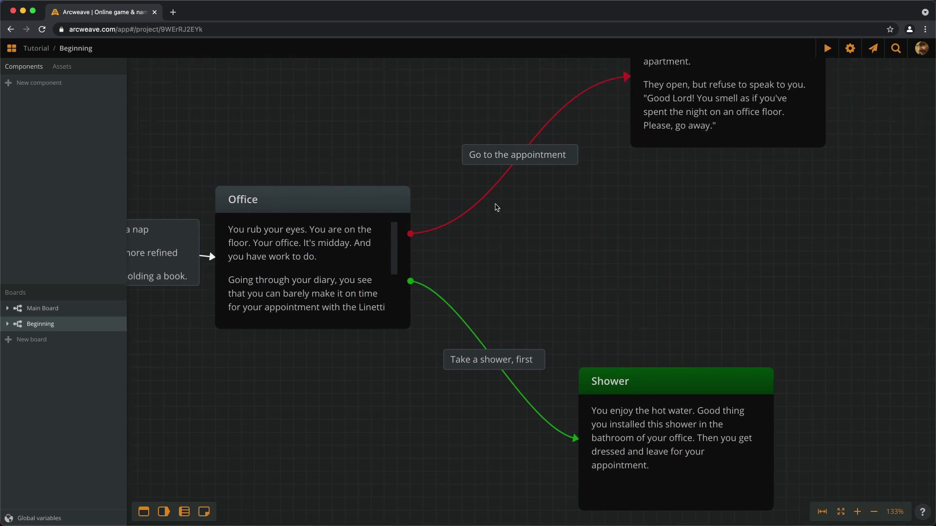
Make the appointment connection a straight line and move Linetti Appointment lower.
{"action": "right_click", "coordinate": [488, 196]}
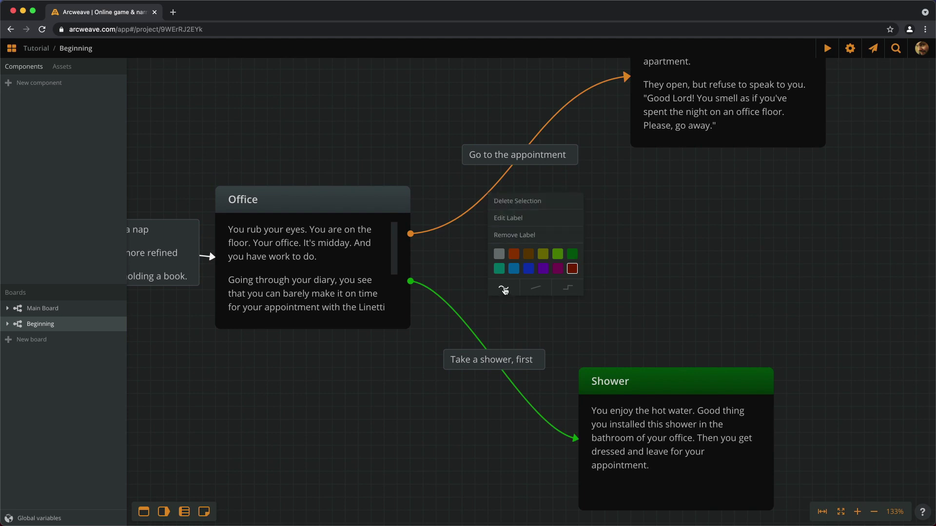
{"action": "left_click", "coordinate": [530, 291]}
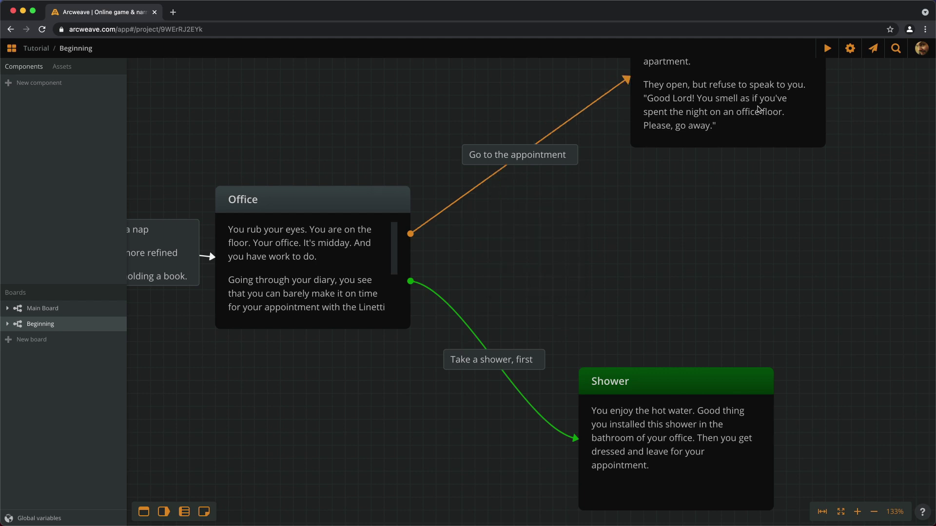
{"action": "left_click_drag", "start_coordinate": [755, 111], "coordinate": [782, 165]}
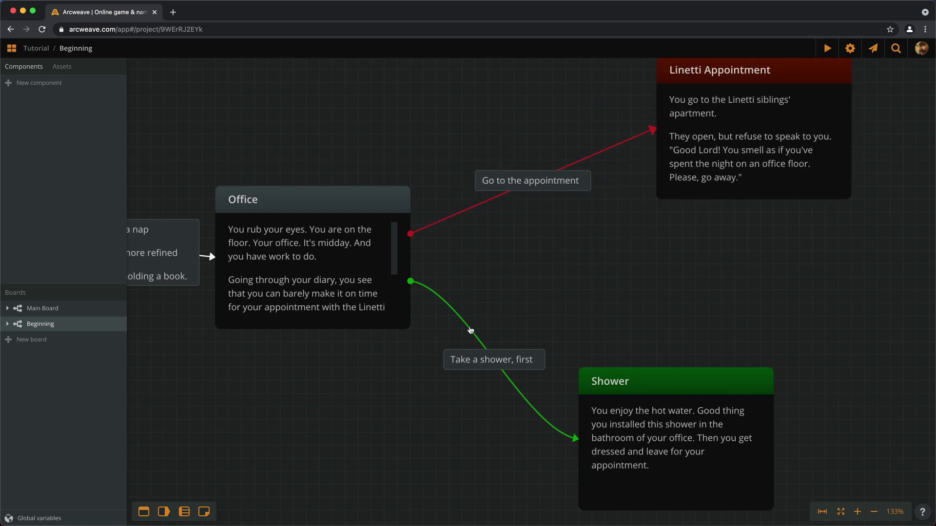
Give the shower connection right-angled flowchart steps and move Shower up and right.
{"action": "right_click", "coordinate": [471, 328]}
{"action": "left_click", "coordinate": [551, 422]}
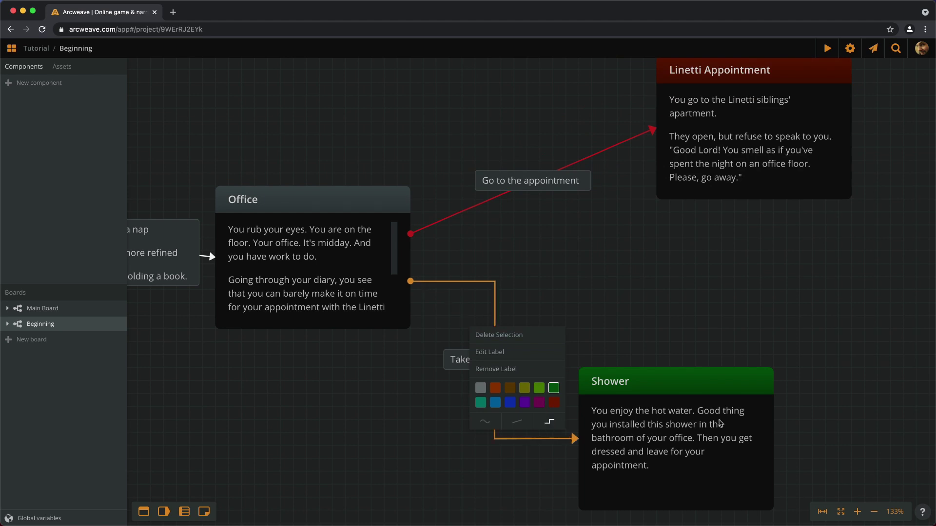
{"action": "left_click", "coordinate": [692, 425]}
{"action": "left_click_drag", "start_coordinate": [692, 425], "coordinate": [724, 397]}
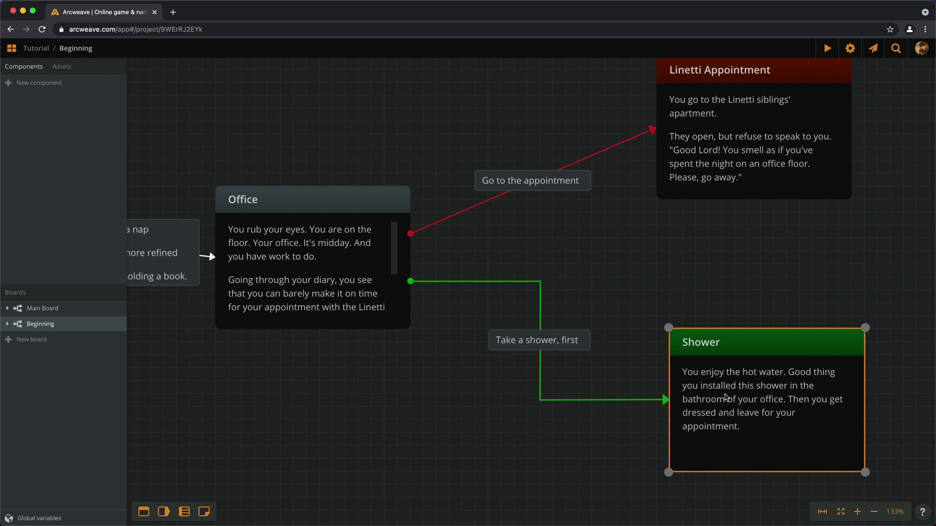
{"action": "scroll", "coordinate": [685, 277], "scroll_direction": "down", "scroll_amount": 3}
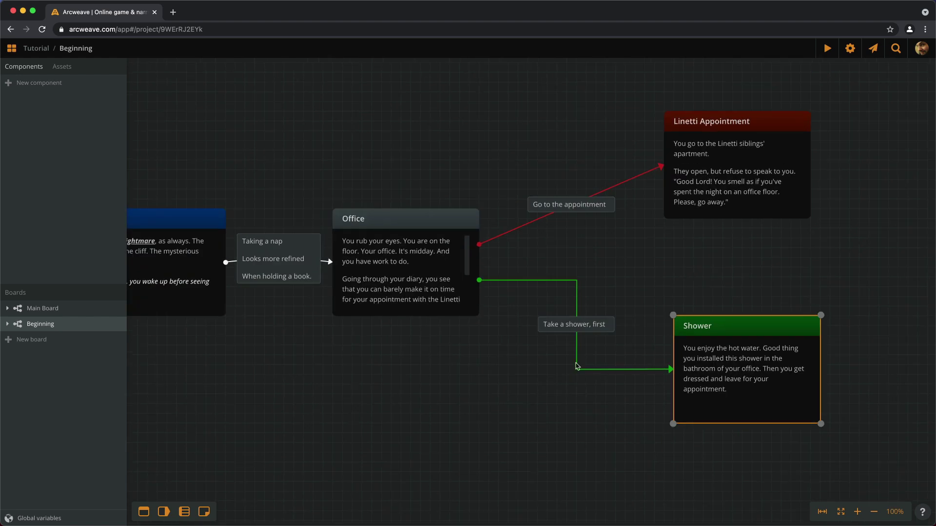
{"action": "scroll", "coordinate": [505, 388], "scroll_direction": "left", "scroll_amount": 5}
{"action": "scroll", "coordinate": [505, 388], "scroll_direction": "down", "scroll_amount": 3}
{"action": "double_click", "coordinate": [383, 423]}
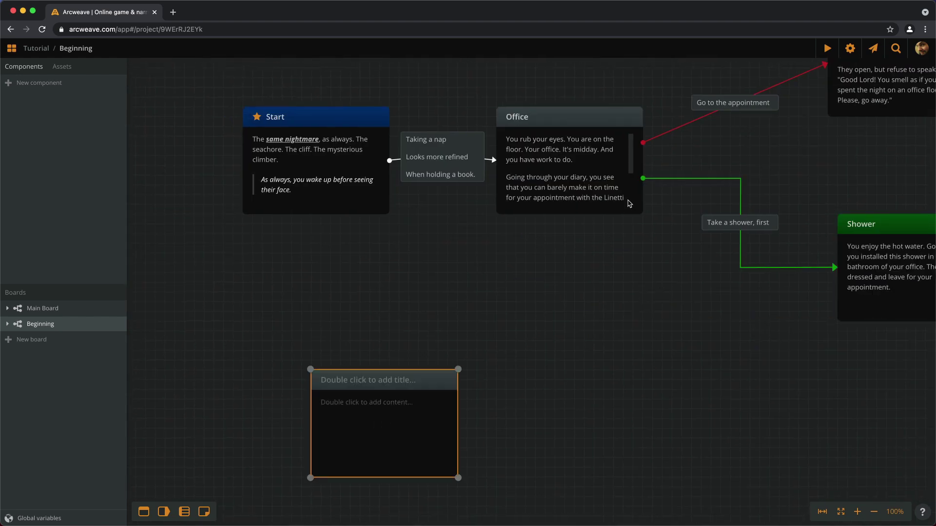
{"action": "left_click_drag", "start_coordinate": [584, 211], "coordinate": [704, 410]}
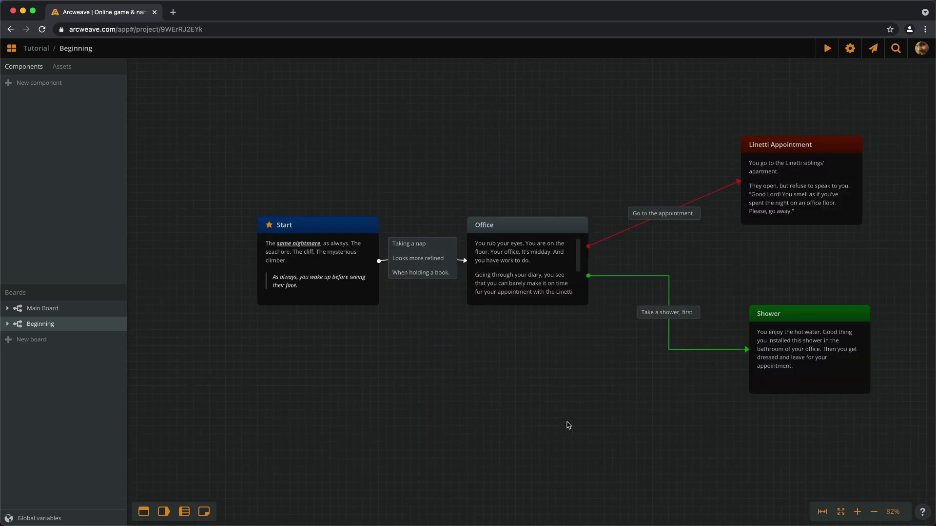